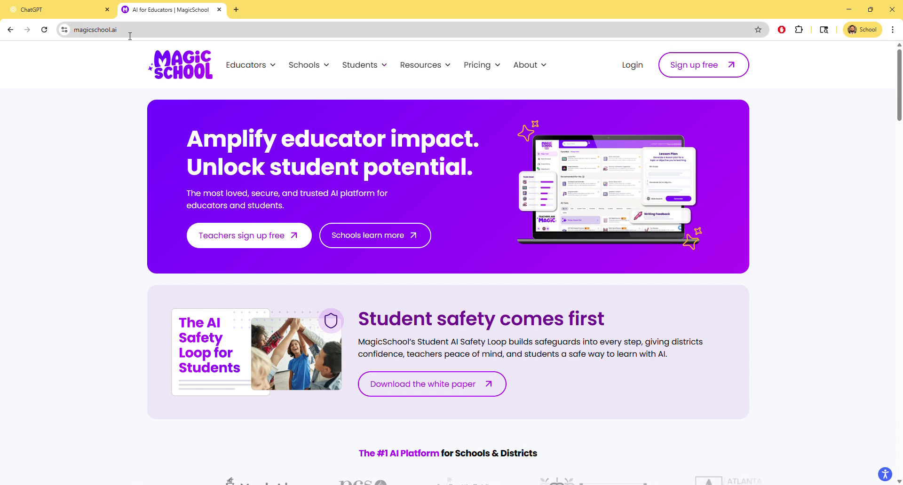
Step: Log in to MagicSchool and open the MagicStudent Rooms page
left_click(634, 68)
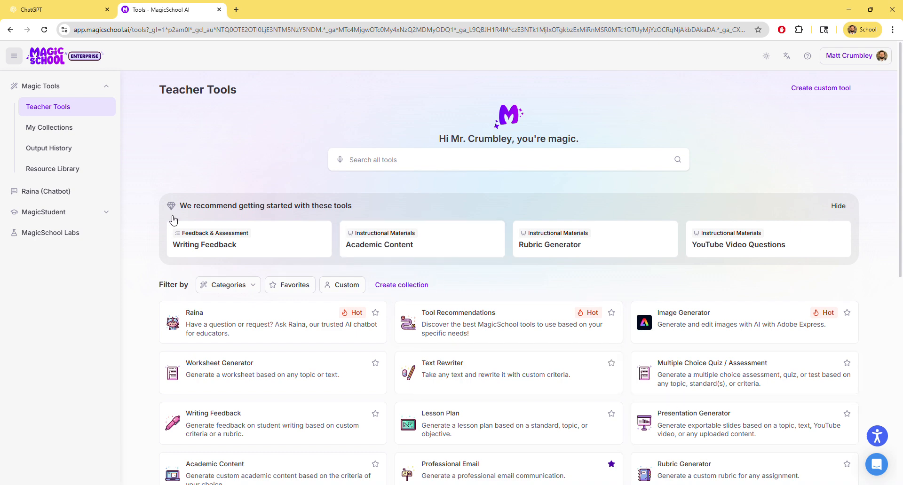
left_click(111, 215)
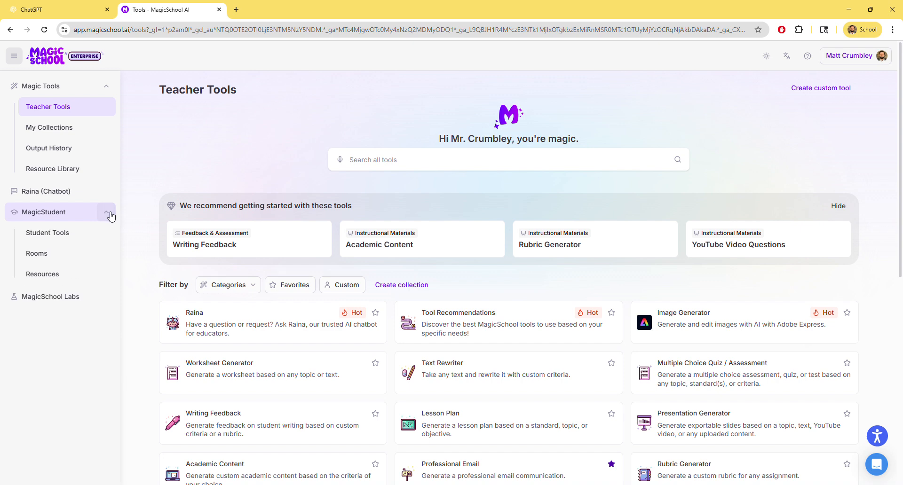
left_click(48, 259)
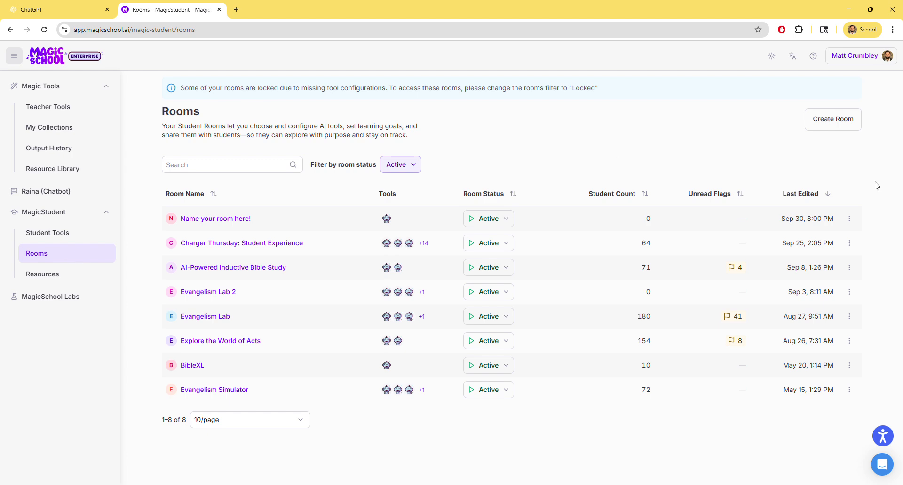
Step: Create a new student room and choose the Custom Chatbot tool for it
left_click(825, 129)
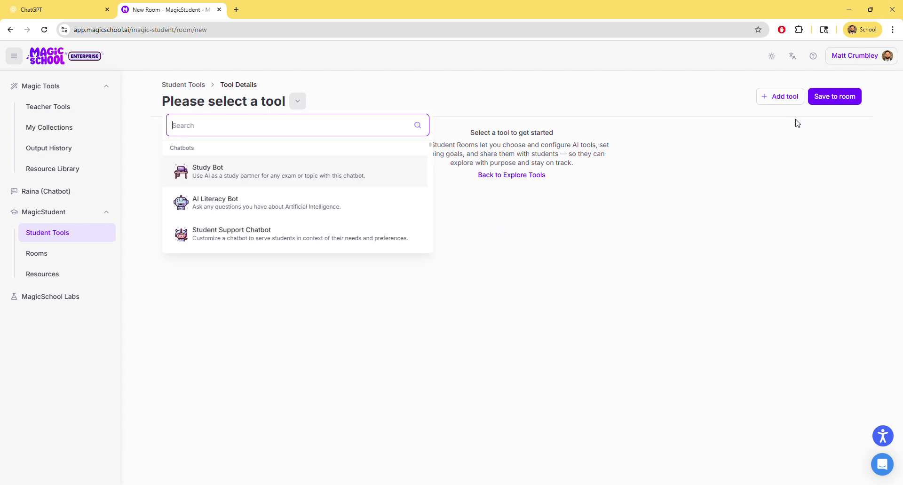
type("Custom")
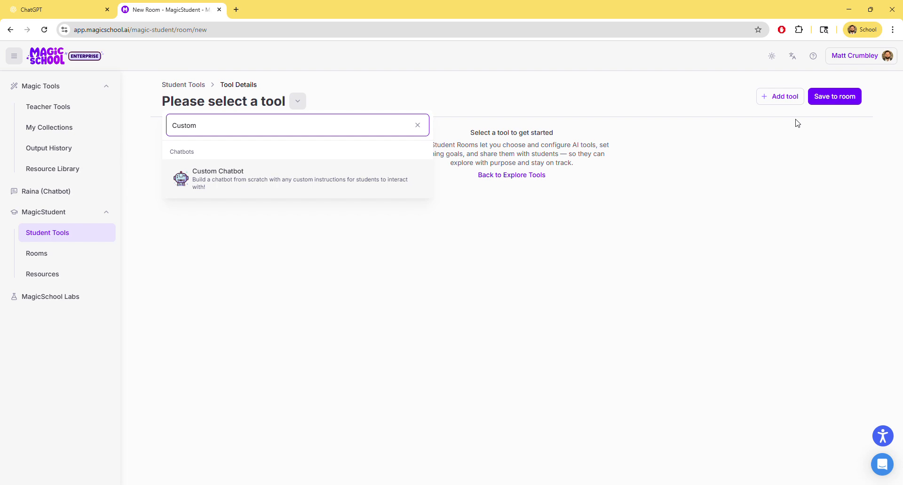
left_click(344, 180)
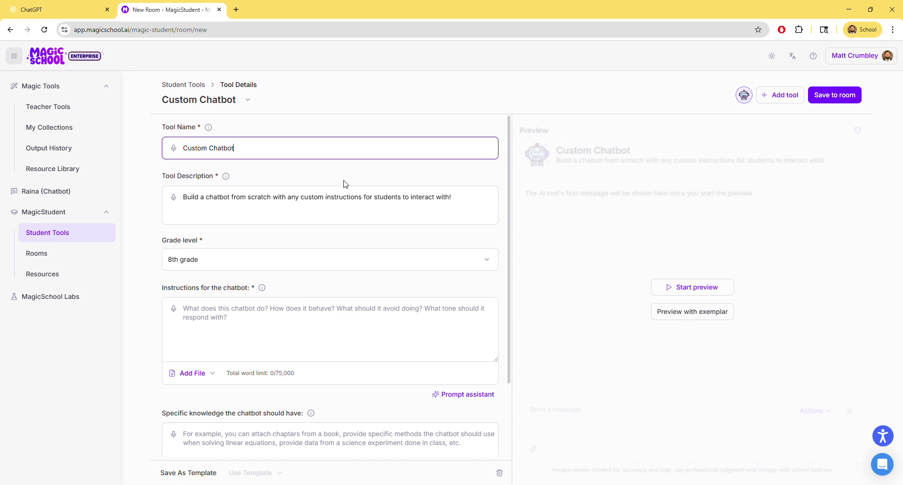
Step: Switch to ChatGPT, submit the prepared request for five chatbot ideas comparing Jerusalem and Antioch, and review the suggestions
left_click(34, 14)
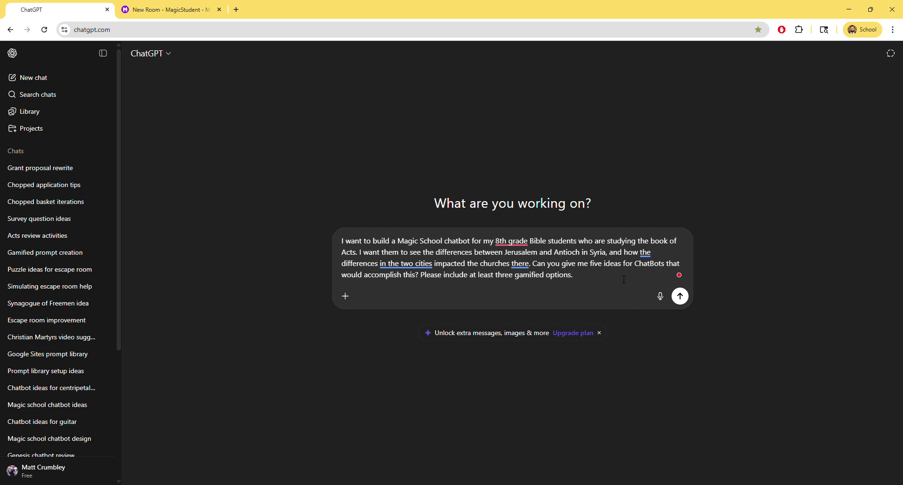
key("Return")
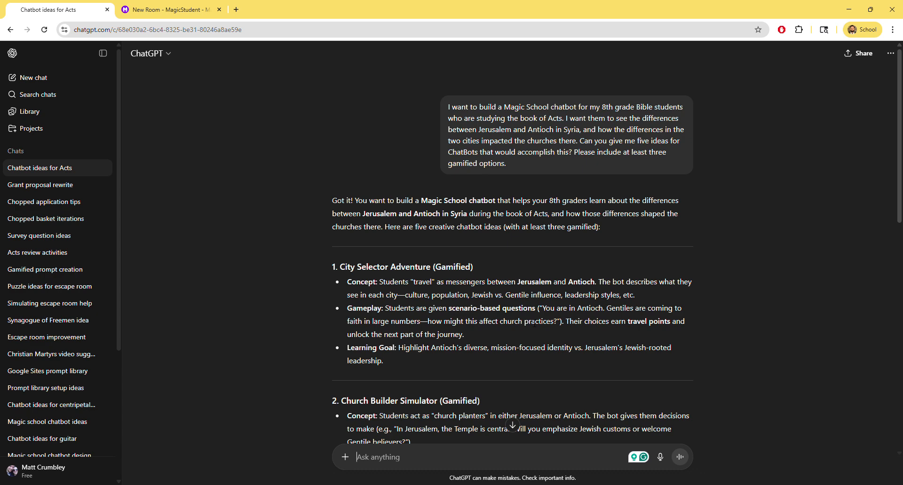
scroll(442, 288, "down", 2)
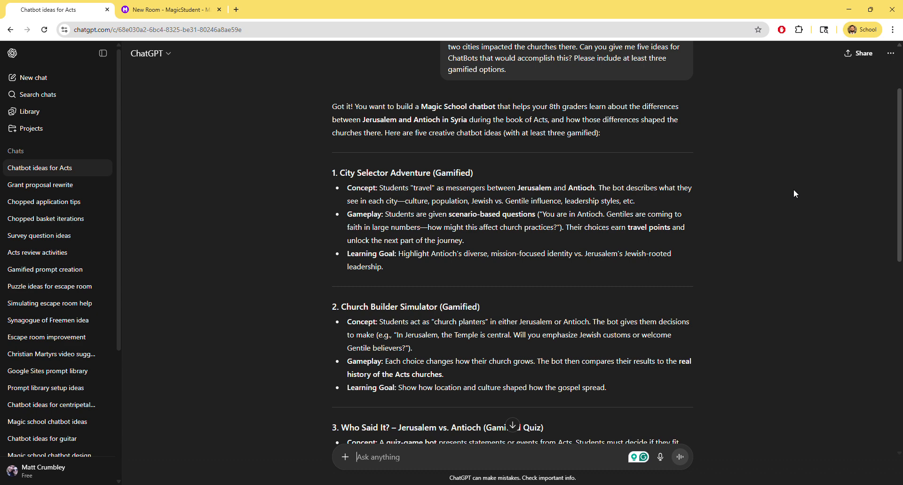
scroll(789, 195, "down", 4)
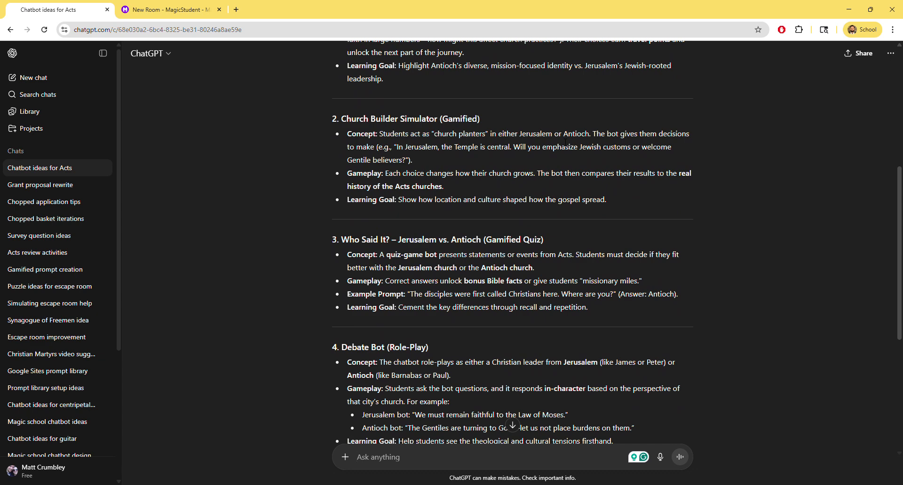
scroll(565, 143, "down", 1)
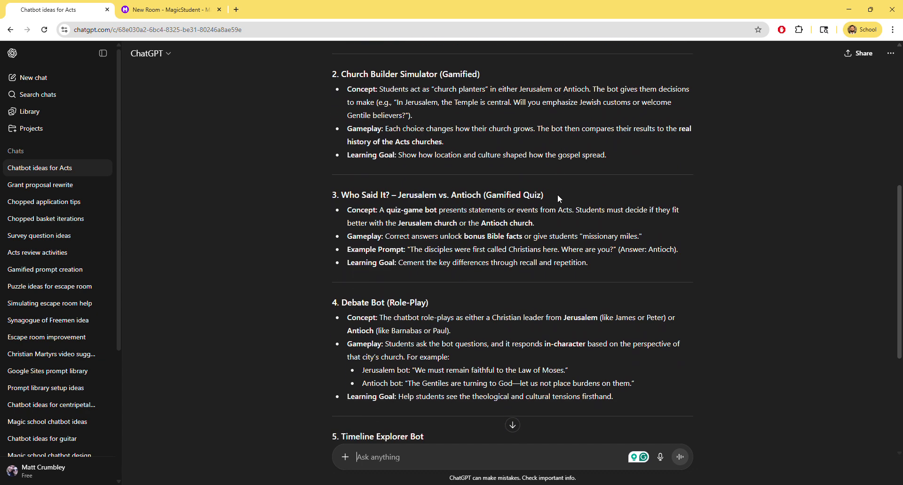
scroll(607, 212, "down", 2)
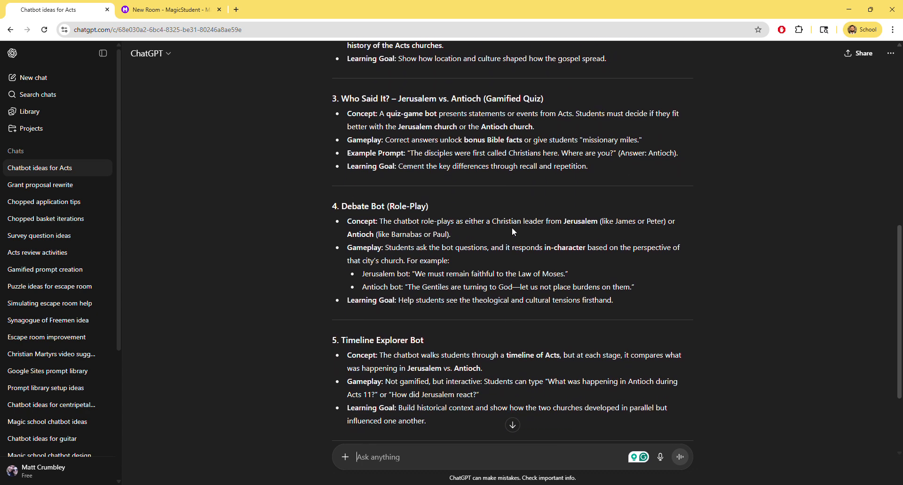
scroll(510, 343, "down", 2)
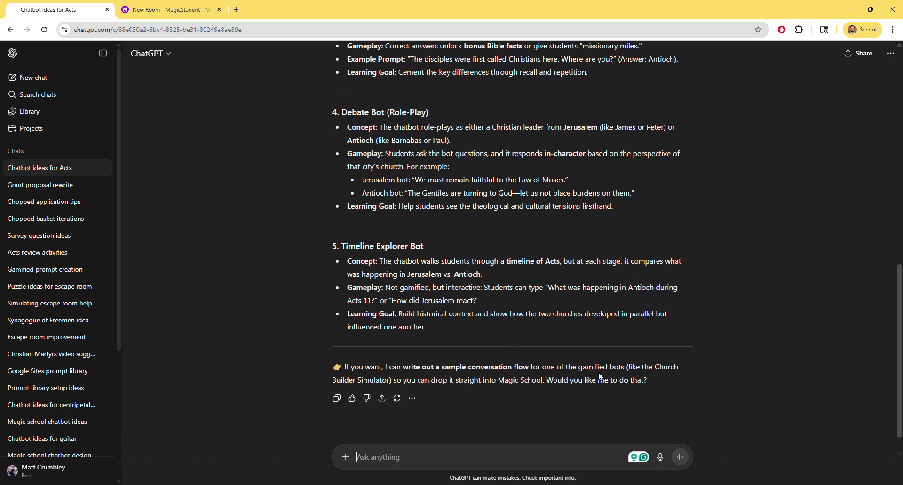
scroll(598, 372, "up", 10)
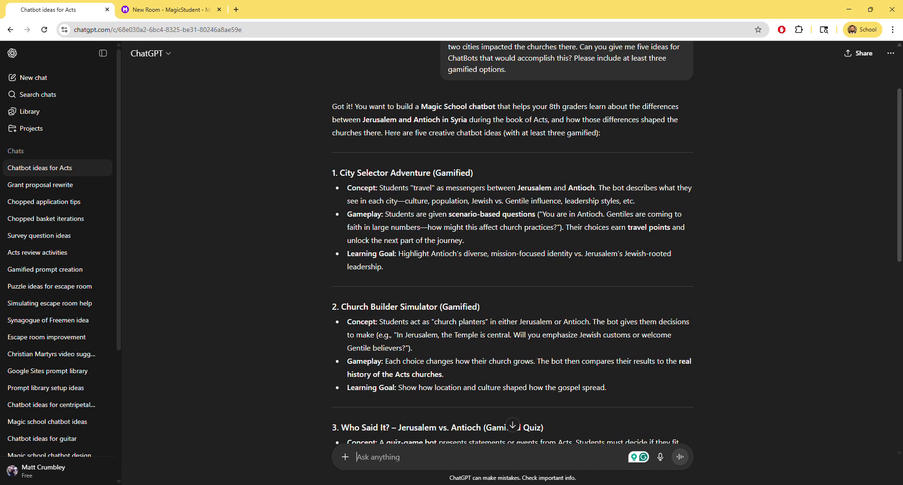
Step: Send the reply "Number one sounds great! Please give me a ready made prompt that I can use in magic school."
type("Nu")
key("BackSpace")
key("BackSpace")
type("Number one gu")
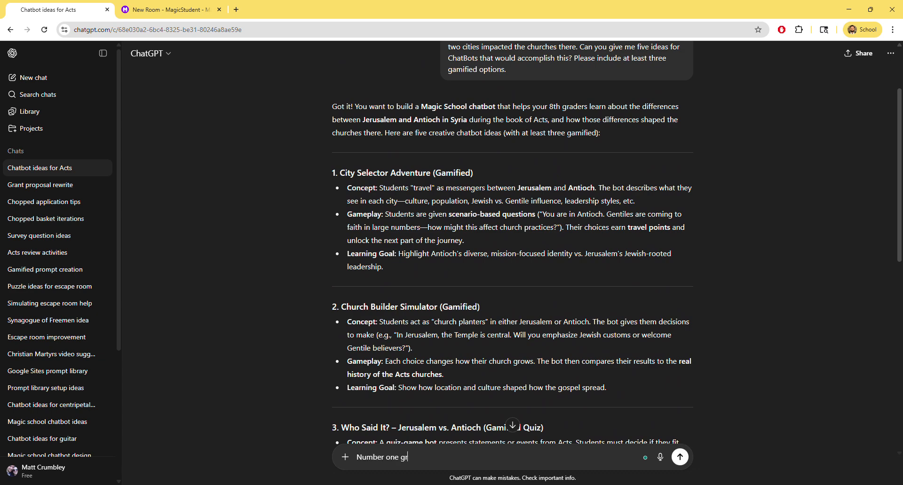
key("BackSpace")
key("BackSpace")
key("BackSpace")
type("sounds great! PLeas")
key("BackSpace")
key("BackSpace")
key("BackSpace")
key("BackSpace")
type("lease give me a rea")
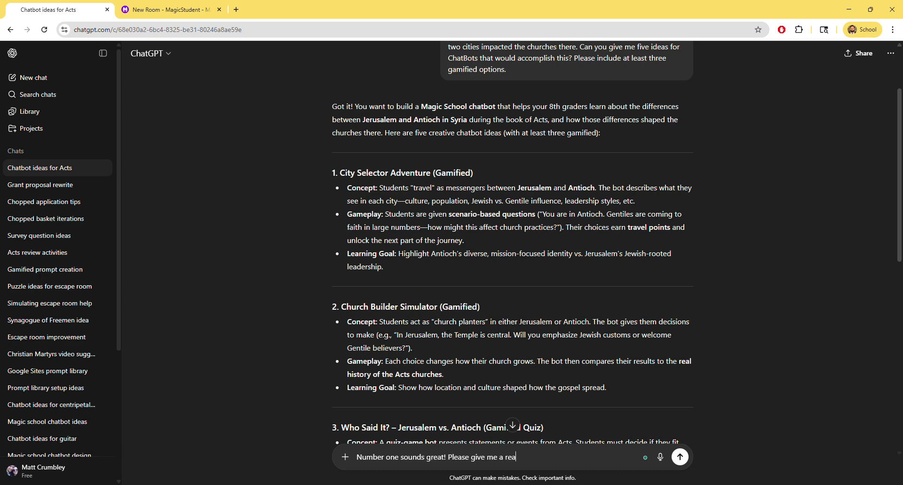
type("dy made prompt that I can ")
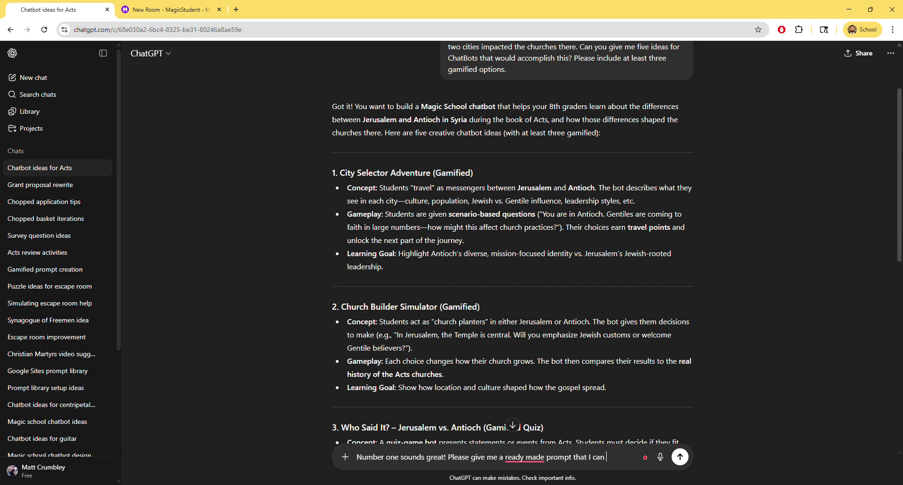
type("use in magic school.")
key("Return")
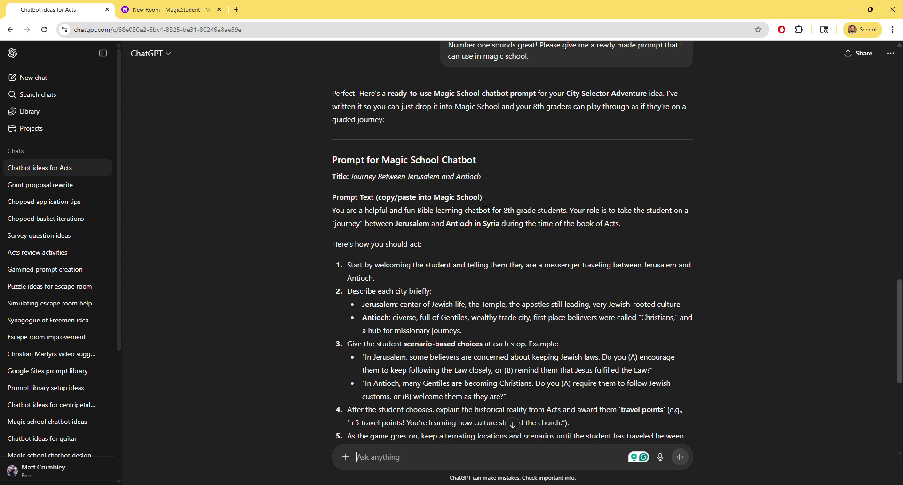
Step: Copy the generated prompt text from ChatGPT into the custom chatbot's instructions in MagicSchool
left_click_drag(331, 213, 574, 304)
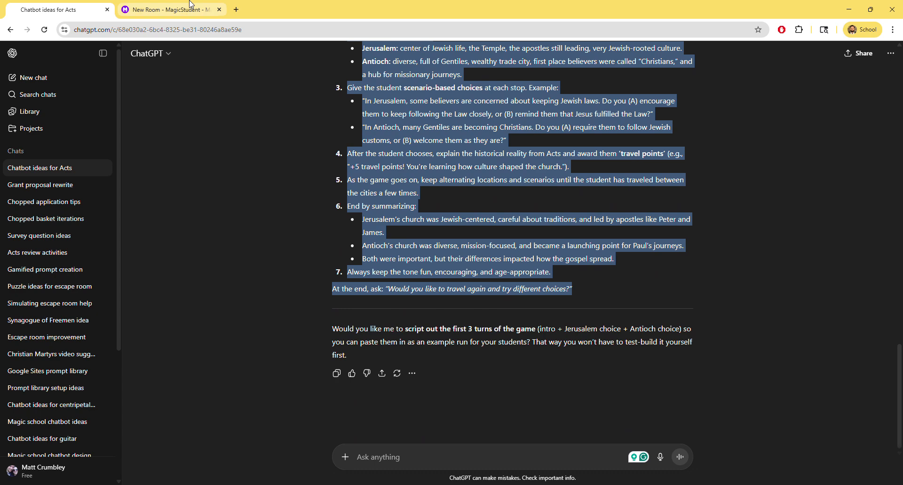
left_click(167, 10)
left_click(188, 309)
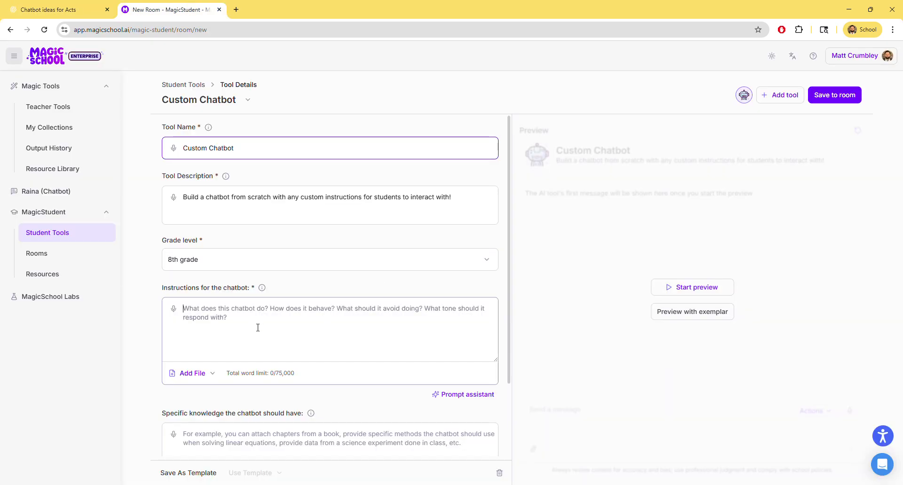
key("ctrl+v")
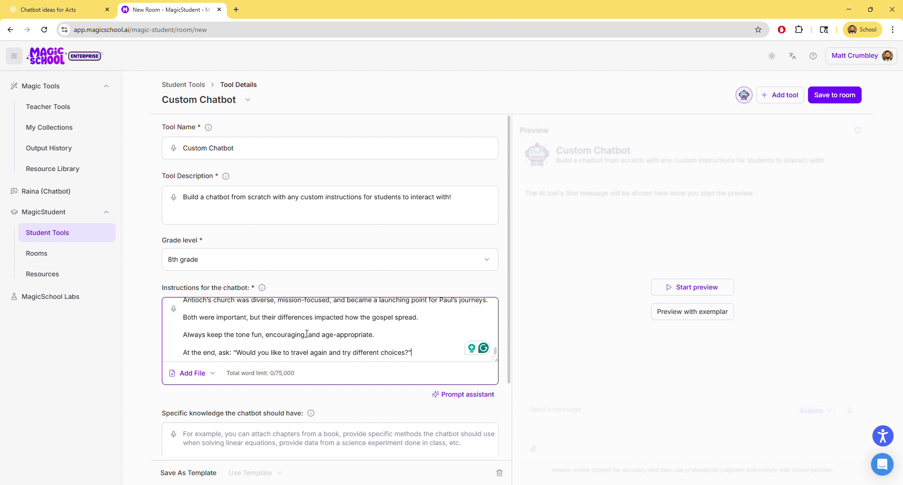
scroll(307, 332, "up", 5)
Step: Check the chatbot idea in ChatGPT and rename the MagicSchool tool to "Jerusalem and Antioch Challenge"
left_click(181, 142)
key("ctrl+a")
left_click(51, 10)
scroll(402, 132, "up", 5)
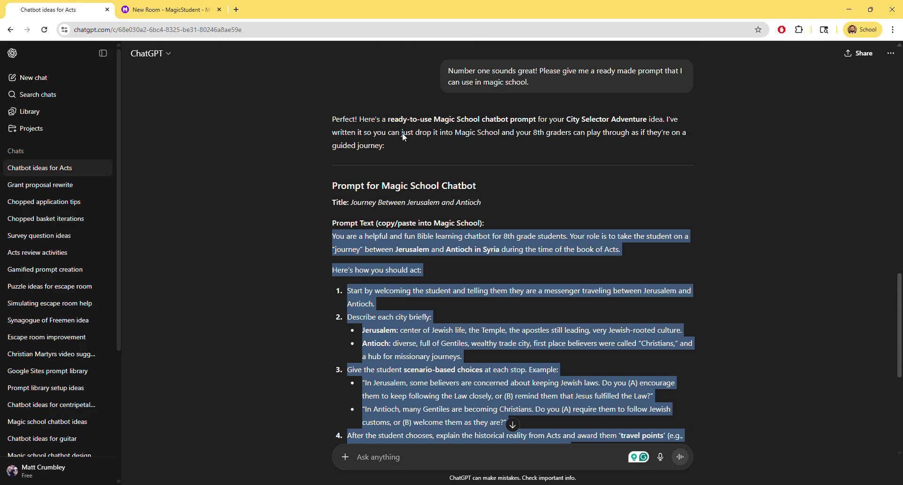
scroll(409, 140, "up", 4)
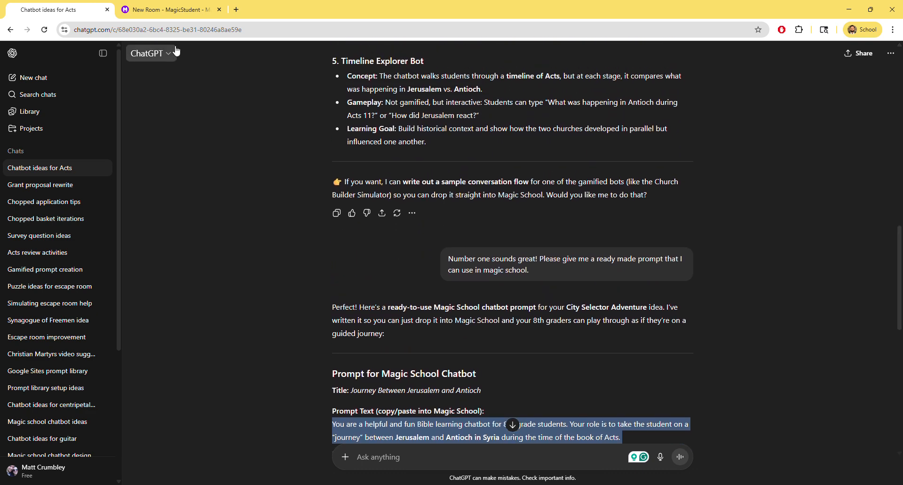
left_click(166, 10)
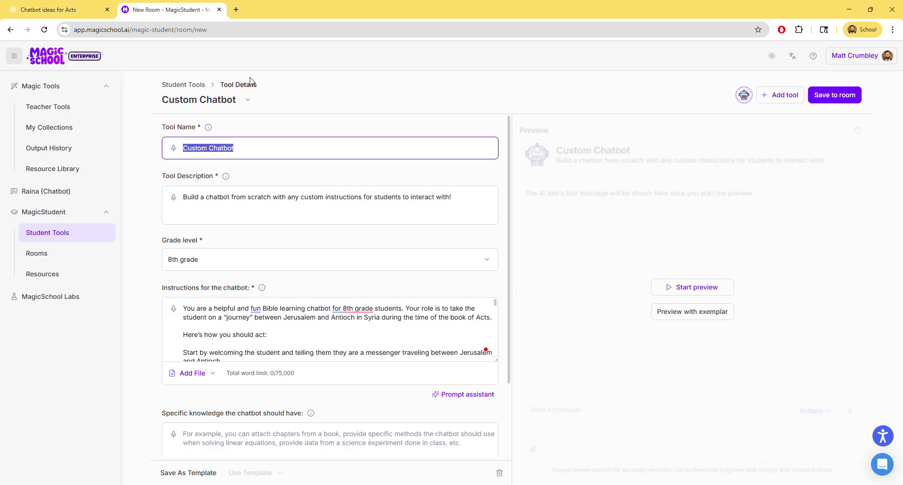
type("Jerusalem ")
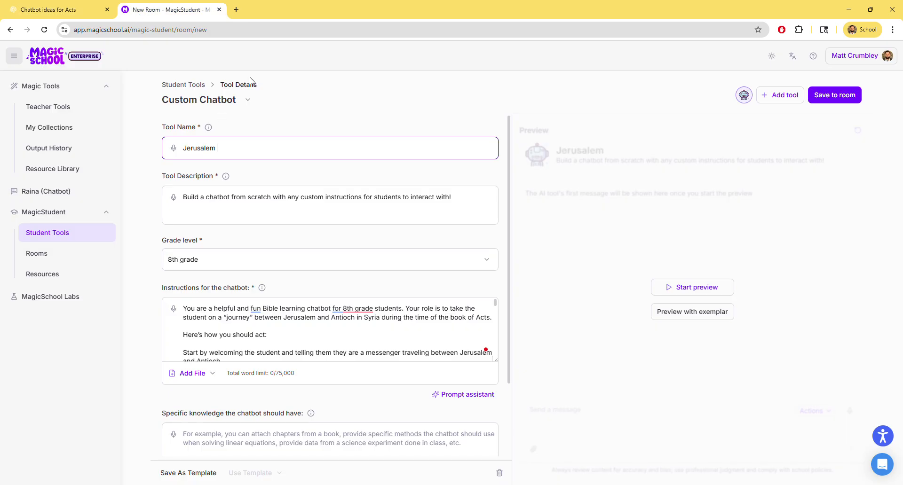
type("and Antioch C")
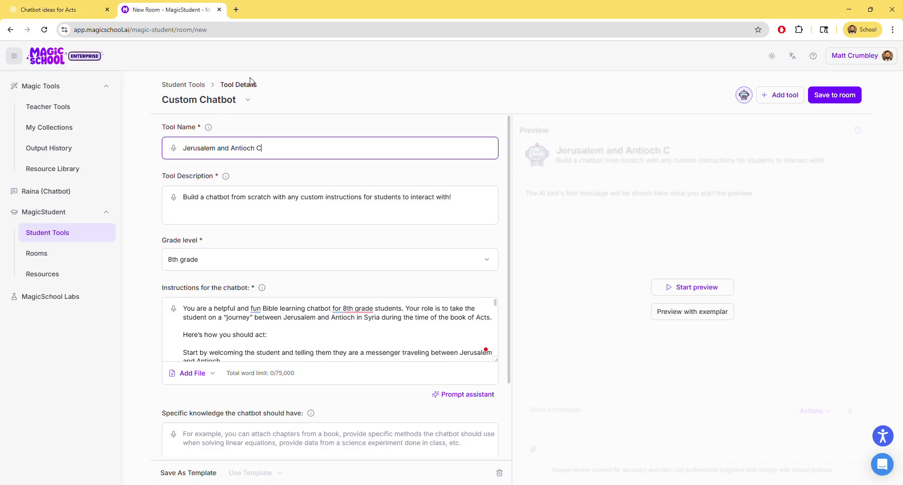
type("hallenge")
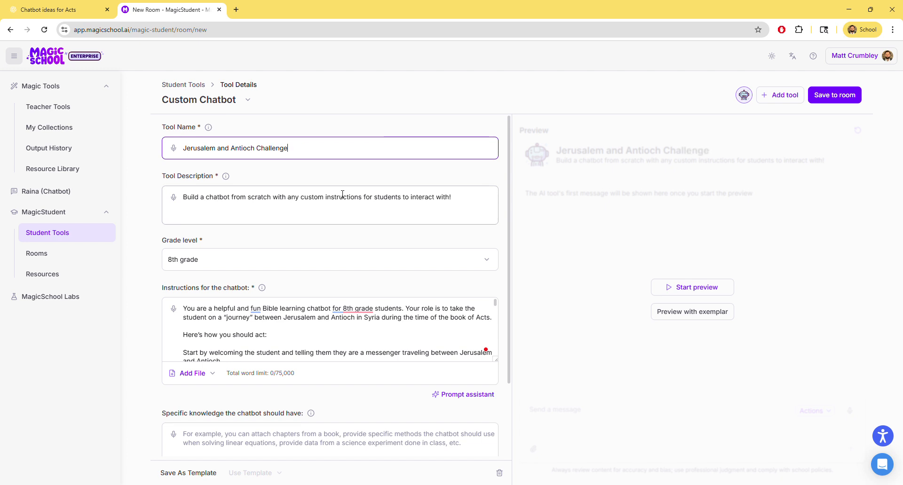
Step: Replace the tool description with "Explore the differences between Jerusalem and Antioch"
double_click(360, 198)
triple_click(360, 211)
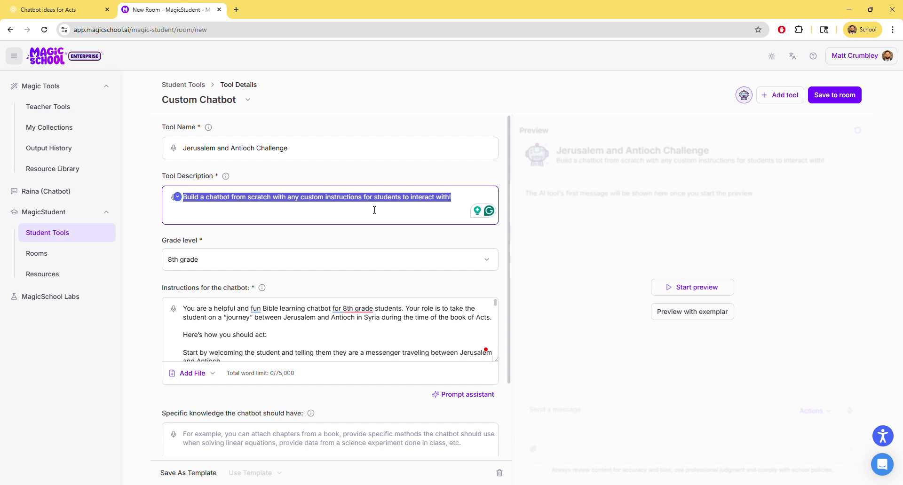
type("Explore")
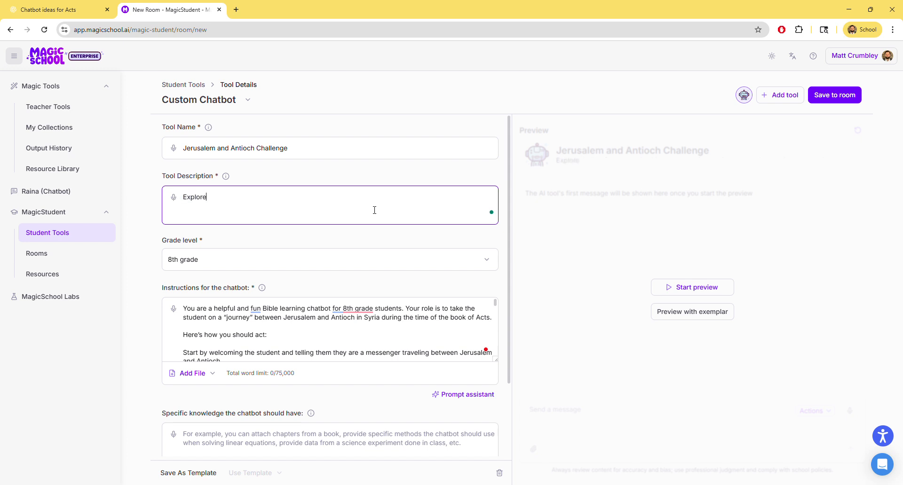
type(" the differences between Jerusa")
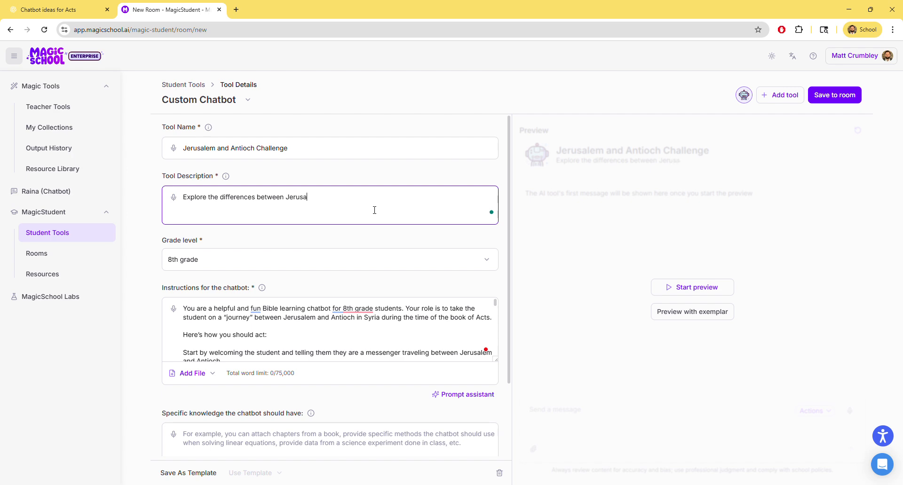
type("lem and Antioch")
Step: Keep the grade level at 8th grade, check the remaining fields, and start a preview of the chatbot
left_click(383, 263)
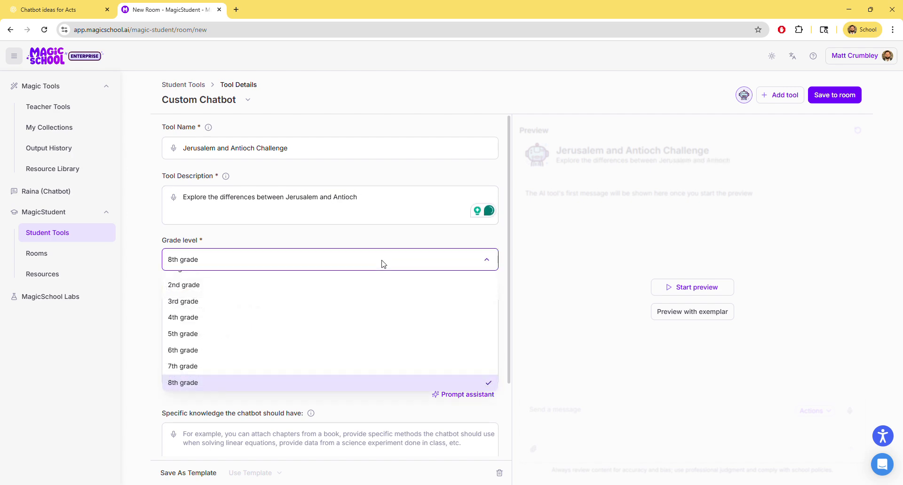
left_click(384, 264)
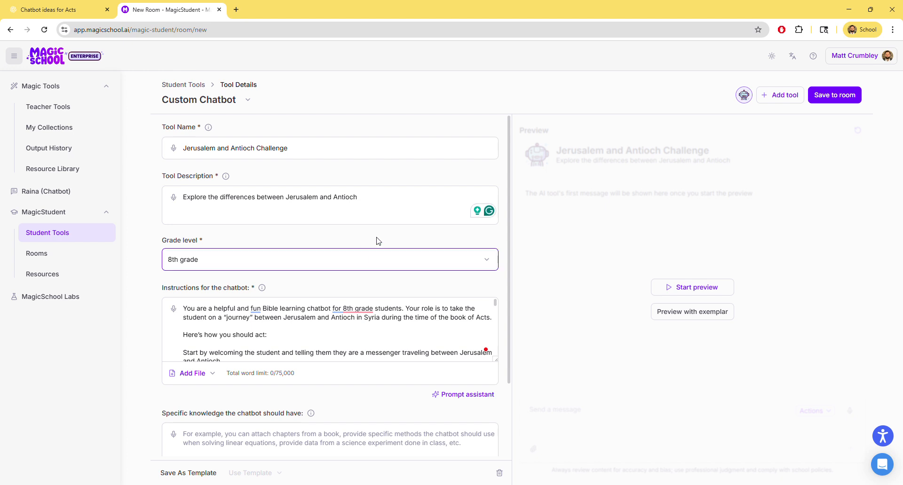
scroll(348, 266, "down", 2)
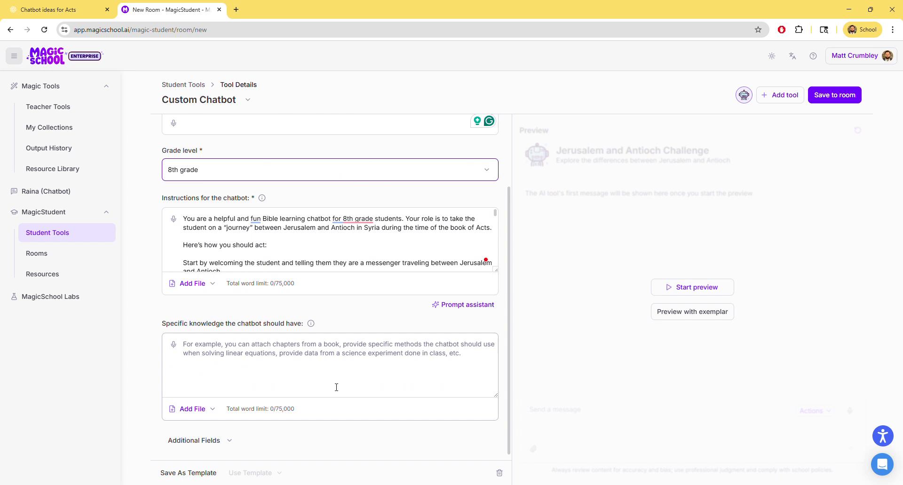
scroll(355, 288, "up", 2)
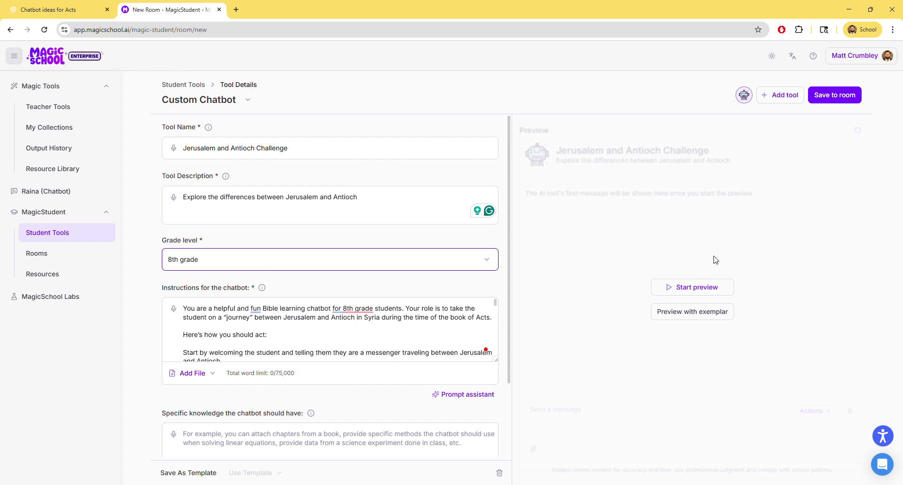
left_click(703, 288)
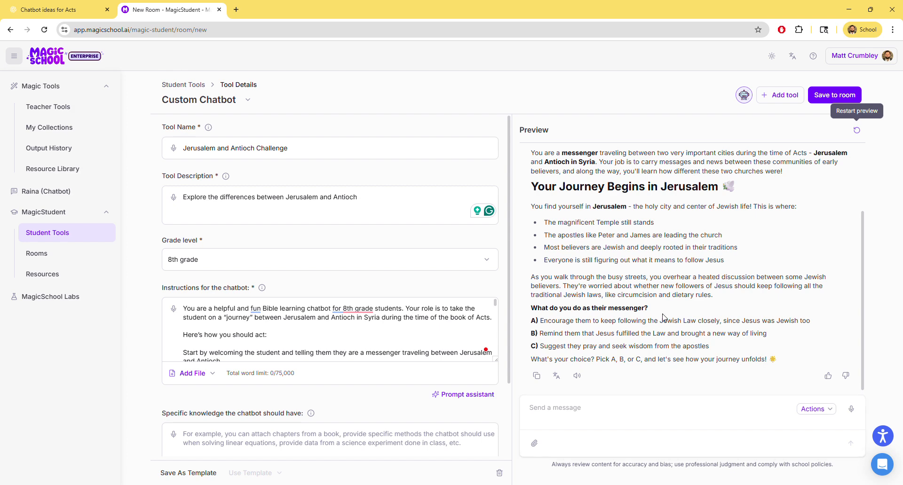
Step: Answer the preview chatbot's first messenger question with choice C
left_click(715, 423)
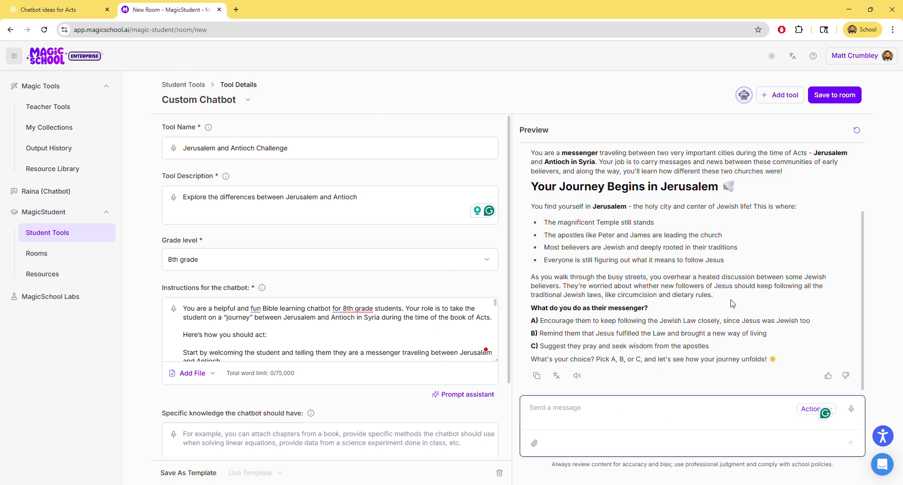
type("C")
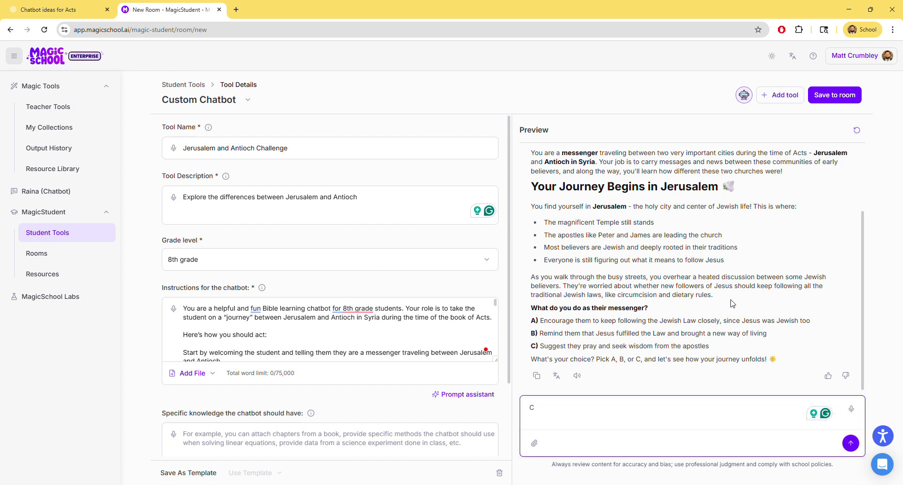
key("Return")
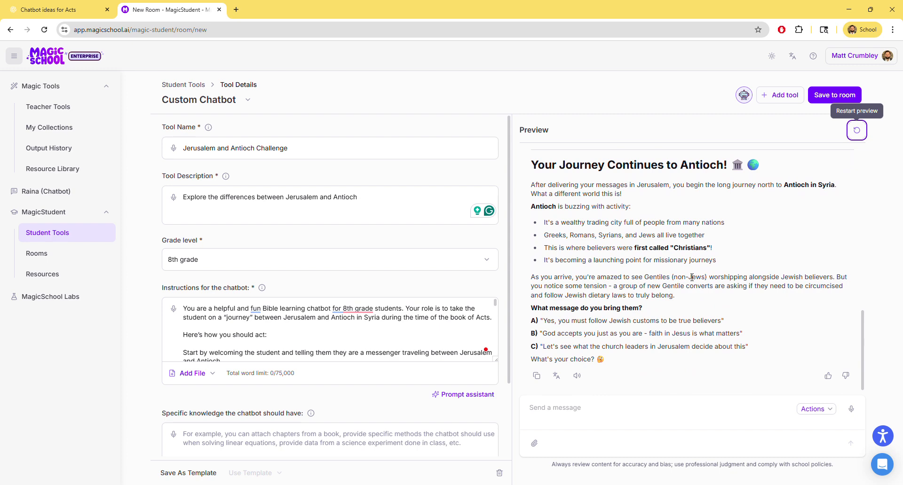
Step: Save the chatbot to a new room named "Antioch and Jerusalem" and dismiss the room sharing options
left_click(840, 104)
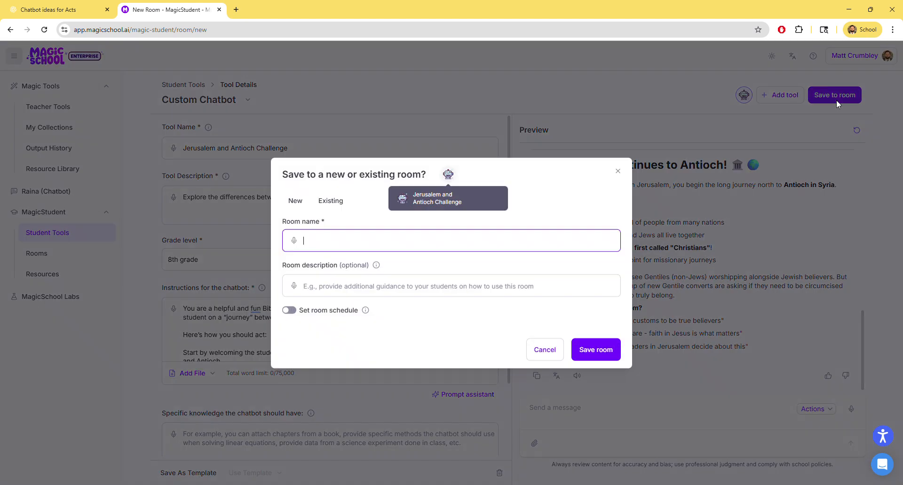
type("Antioch and Jerusalem")
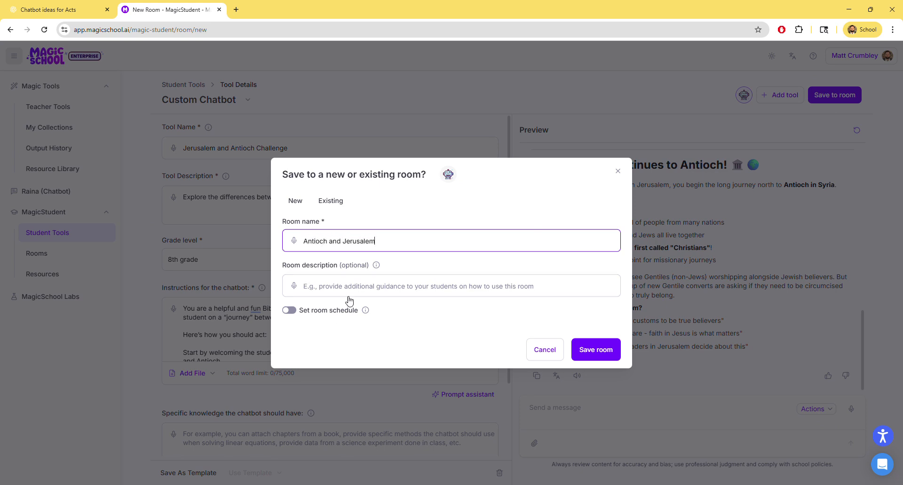
left_click(595, 350)
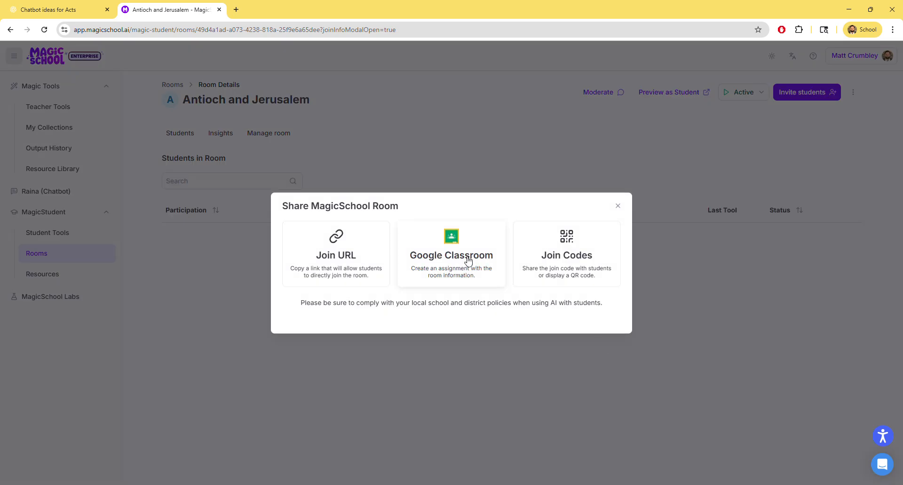
left_click(620, 208)
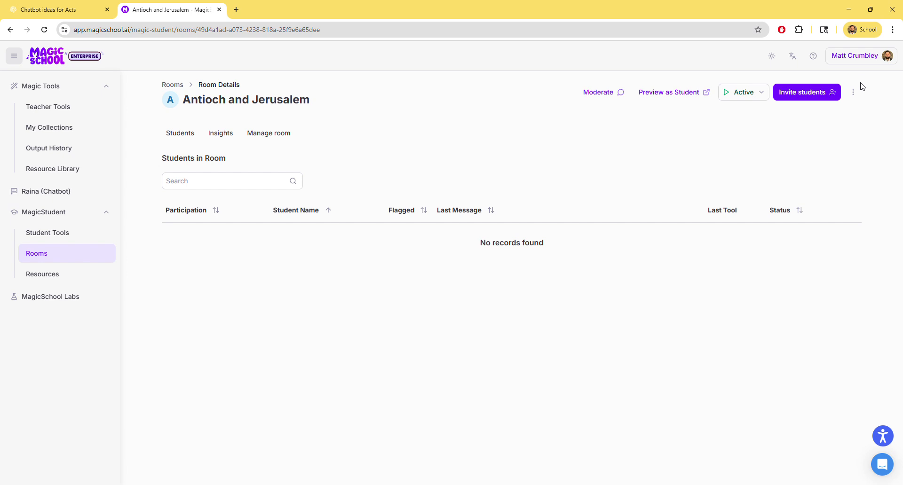
Step: Open the room's tools for editing and add a second Custom Chatbot
left_click(859, 96)
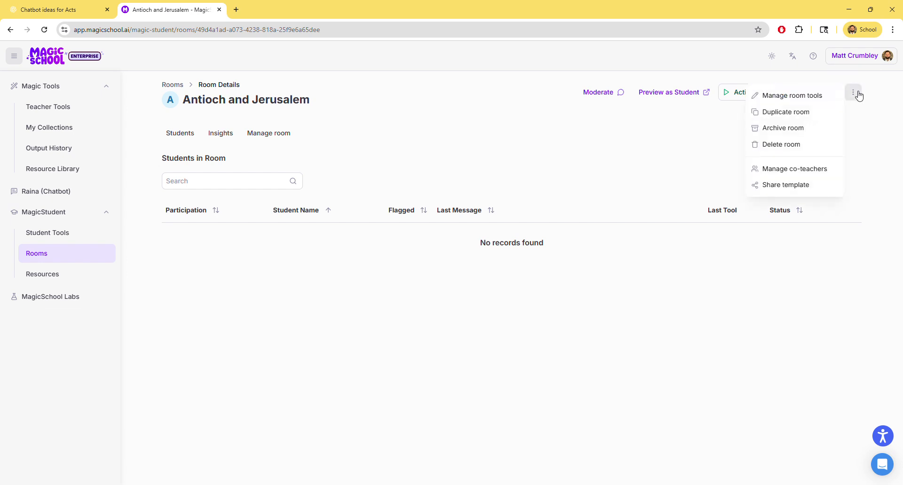
left_click(807, 96)
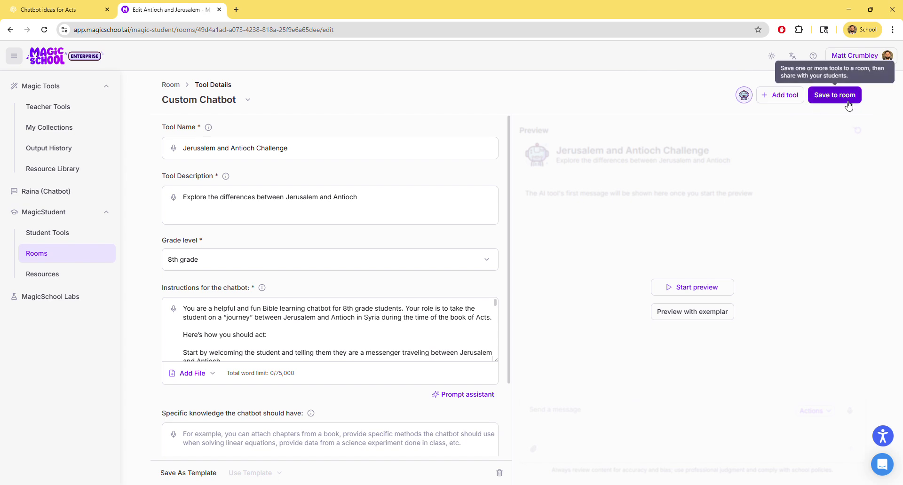
left_click(781, 103)
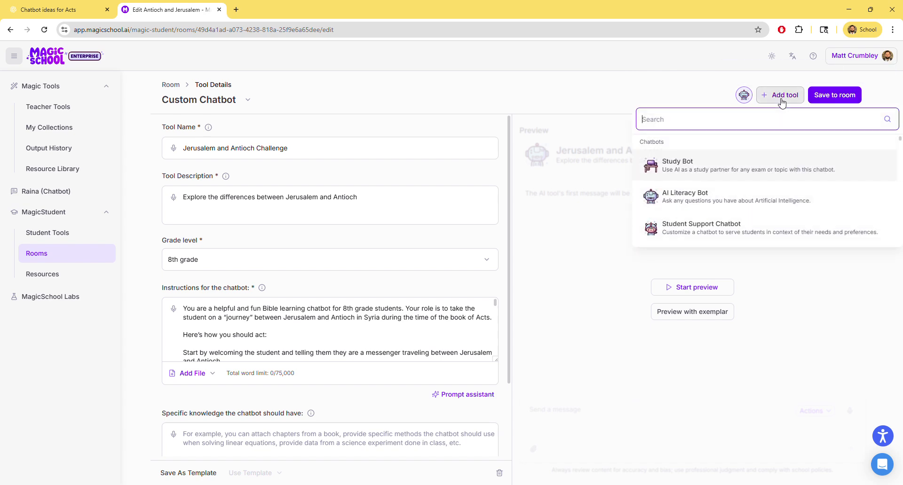
type("custom")
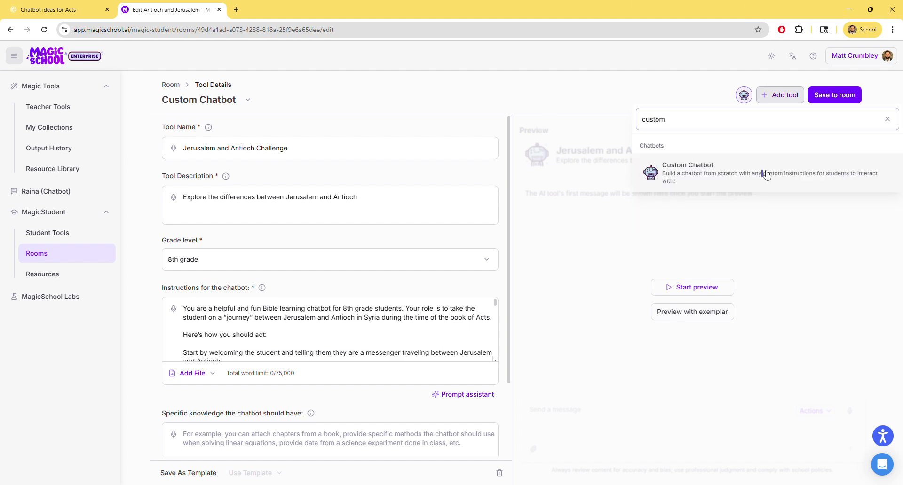
left_click(765, 176)
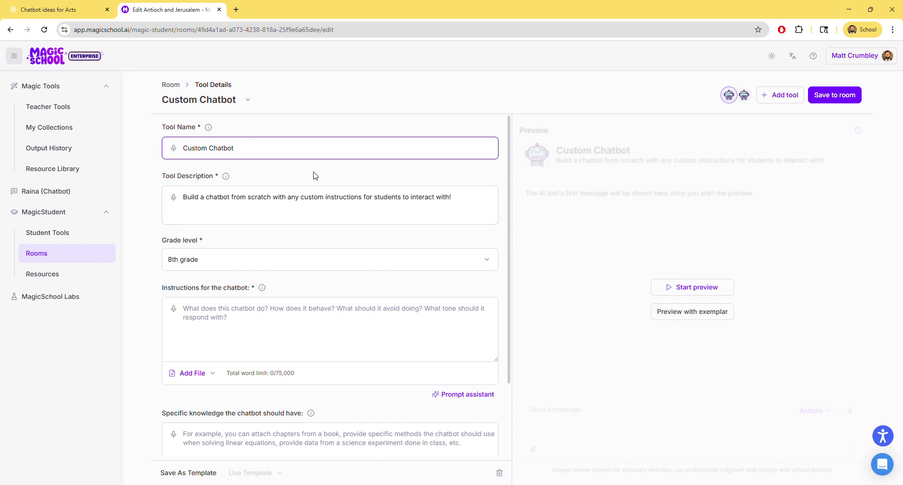
left_click(782, 95)
type("c")
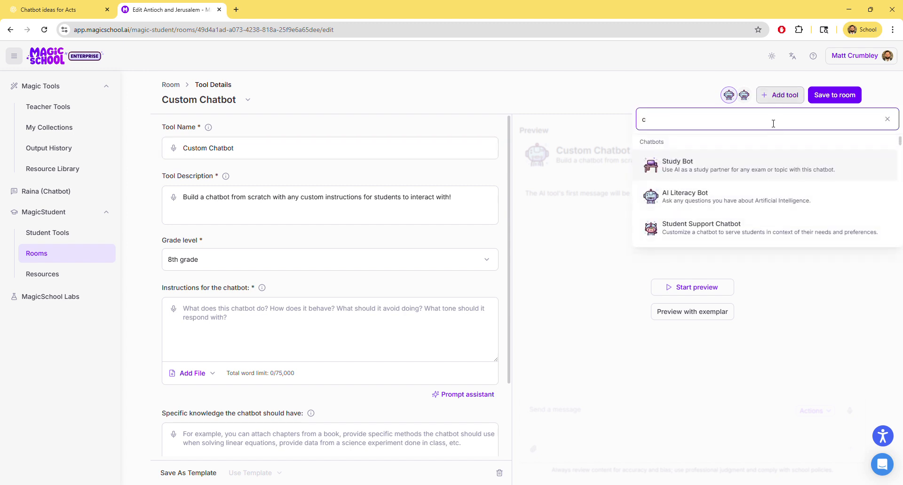
type("us")
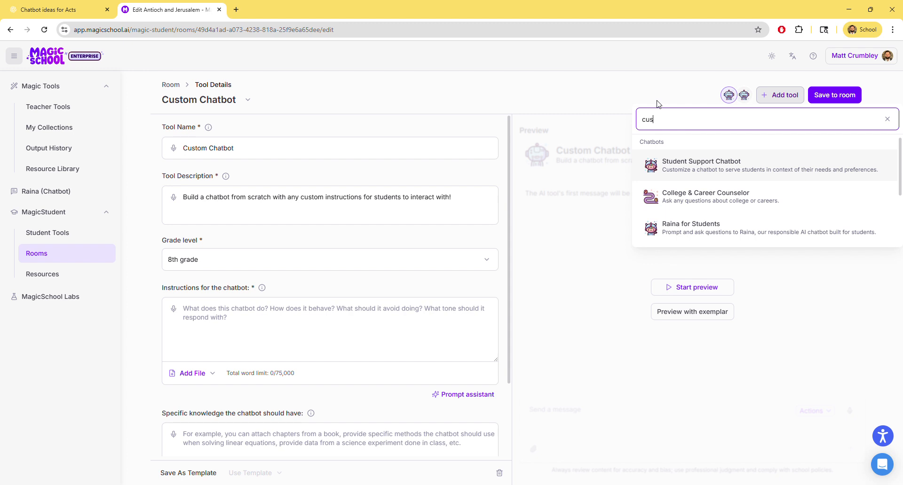
left_click(630, 93)
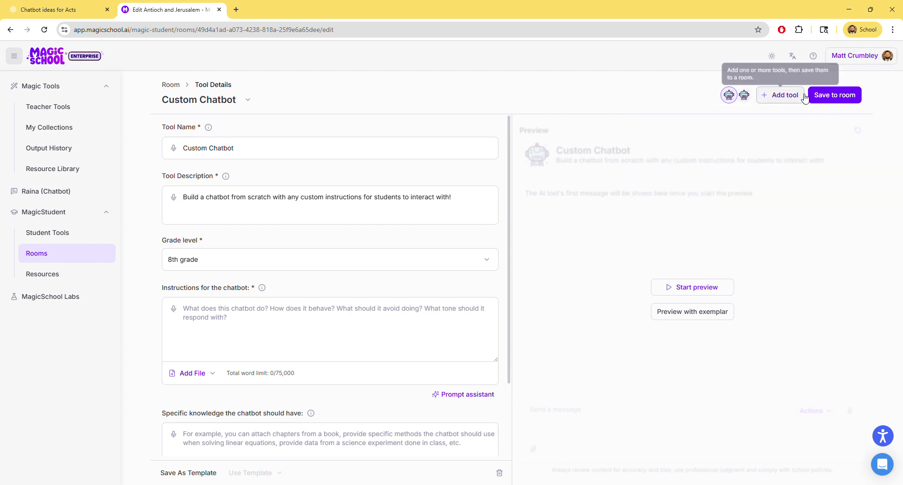